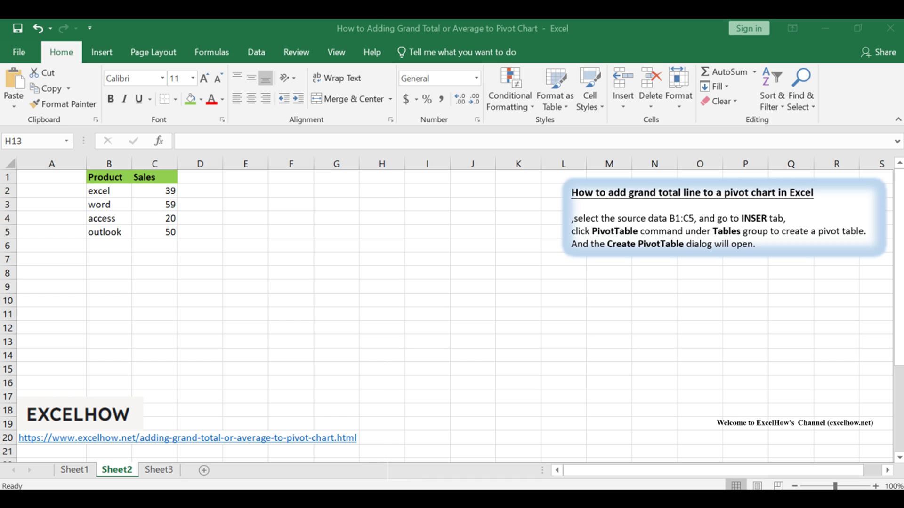
Focus the workbook and look over the Product and Sales data in B1:C5
{"action": "left_click", "coordinate": [291, 301]}
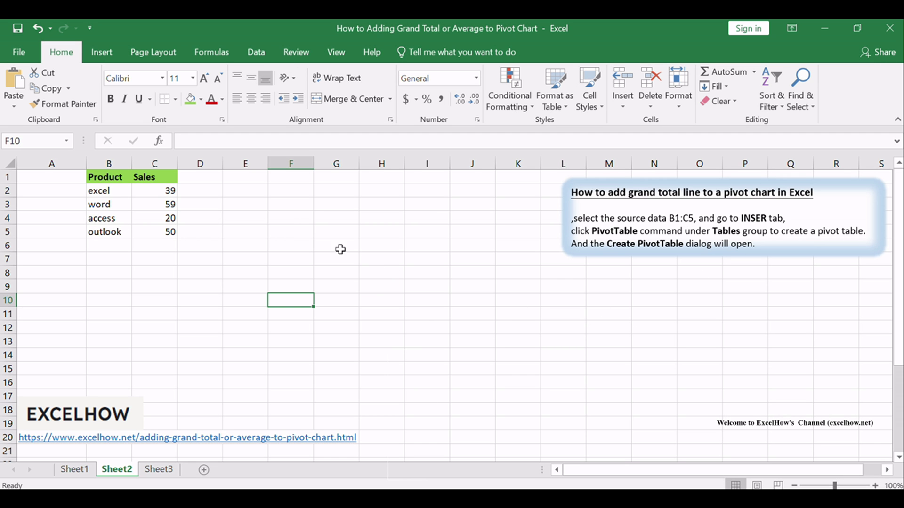
{"action": "left_click_drag", "start_coordinate": [109, 177], "coordinate": [158, 228]}
{"action": "left_click", "coordinate": [298, 229]}
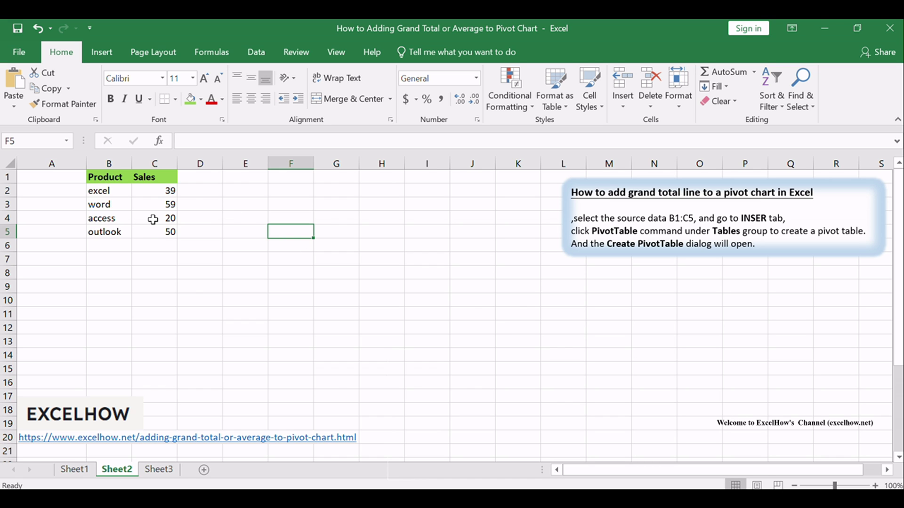
{"action": "left_click", "coordinate": [323, 290]}
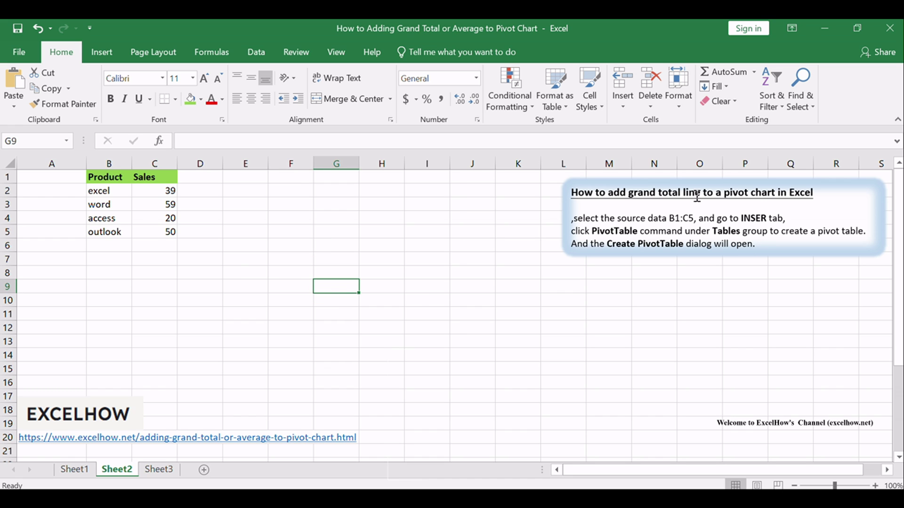
{"action": "left_click", "coordinate": [417, 304]}
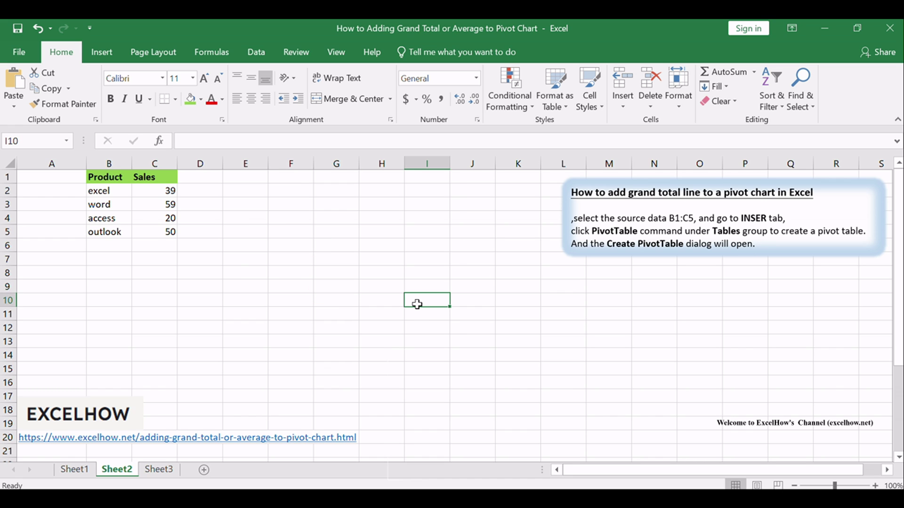
Bring up the Insert commands with Alt+N and select the source data B1:C5
{"action": "left_click", "coordinate": [290, 273]}
{"action": "key", "text": "alt+n"}
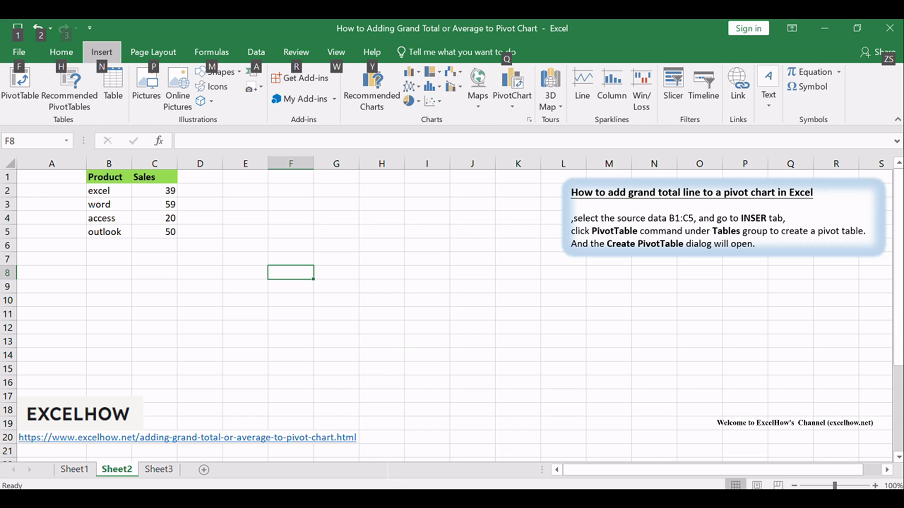
{"action": "key", "text": "v"}
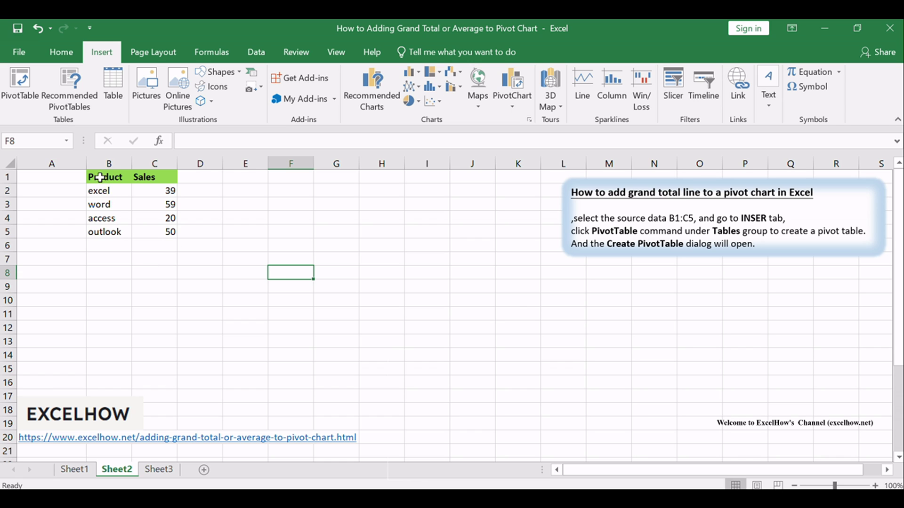
{"action": "left_click_drag", "start_coordinate": [100, 178], "coordinate": [158, 235]}
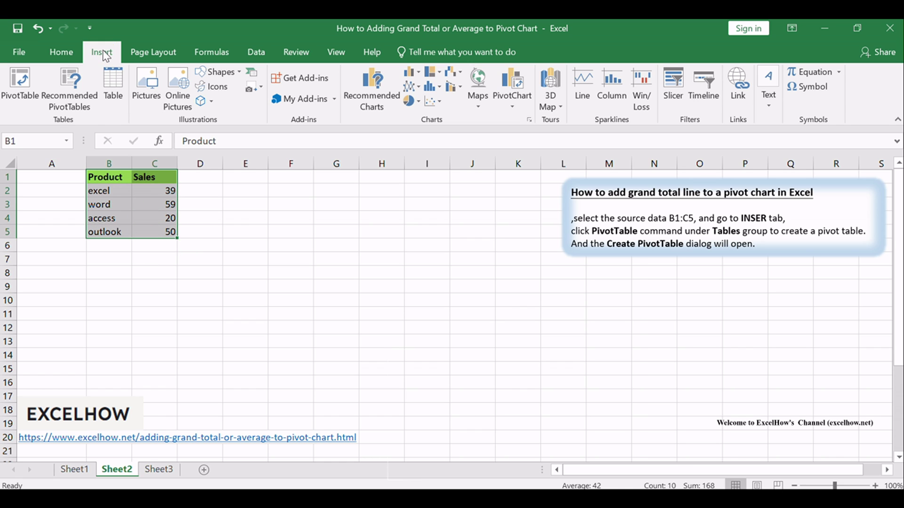
Create an empty PivotTable from B1:C5 on the existing worksheet at cell F7
{"action": "left_click", "coordinate": [18, 92]}
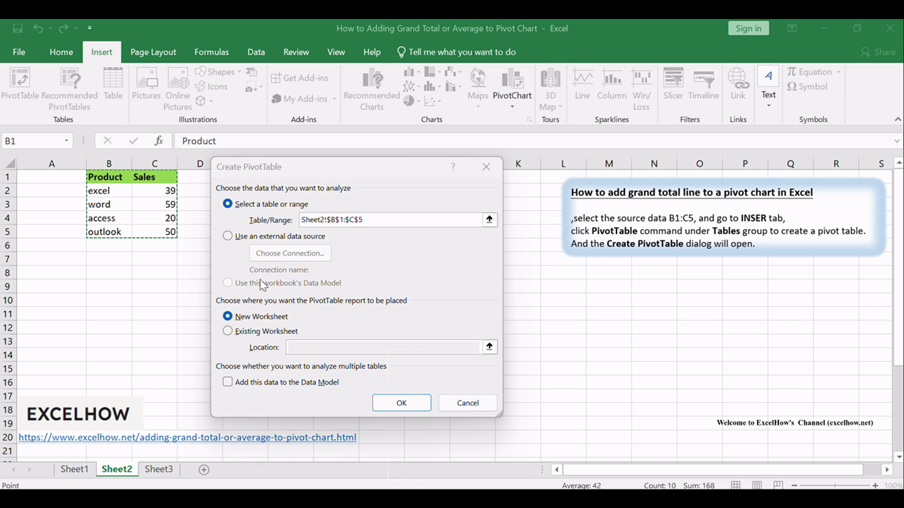
{"action": "left_click", "coordinate": [240, 332]}
{"action": "left_click", "coordinate": [490, 347]}
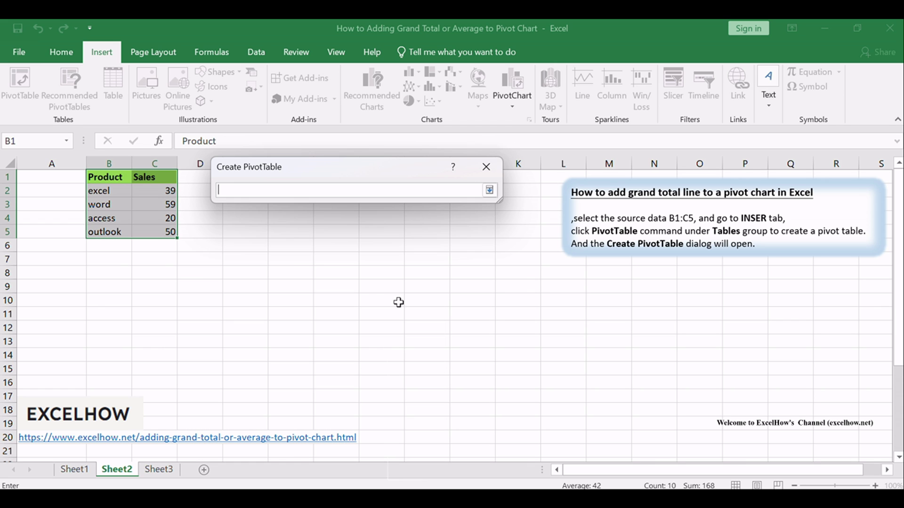
{"action": "left_click", "coordinate": [291, 258]}
{"action": "left_click", "coordinate": [489, 190]}
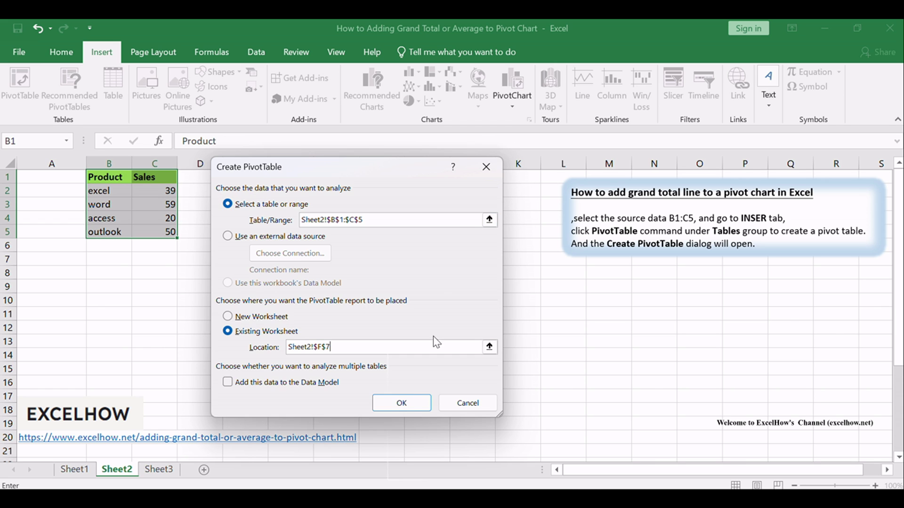
{"action": "left_click", "coordinate": [403, 403]}
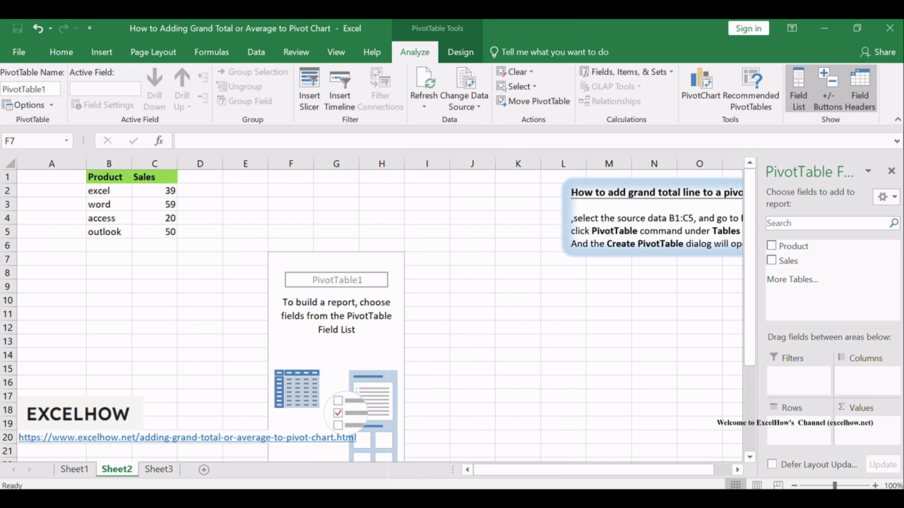
Add Product as rows and Sum of Sales as values, giving a 168 grand total
{"action": "key", "text": "alt"}
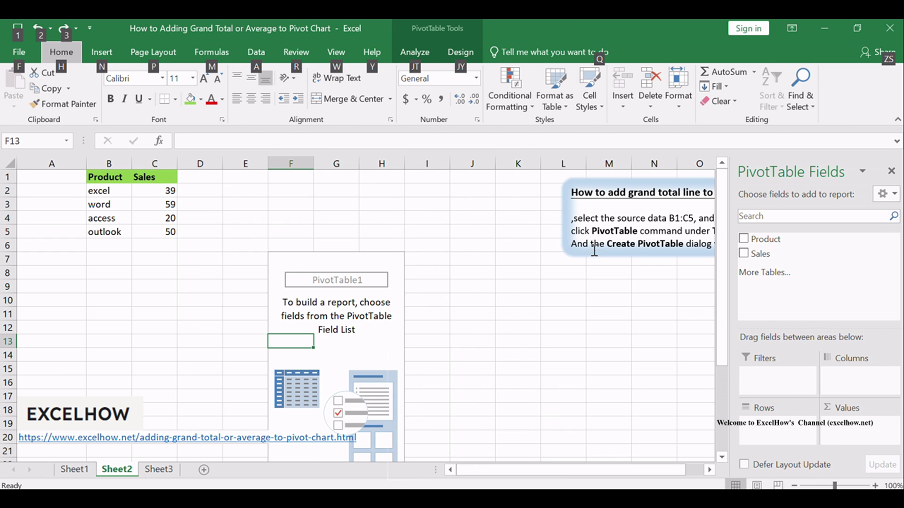
{"action": "key", "text": "Escape"}
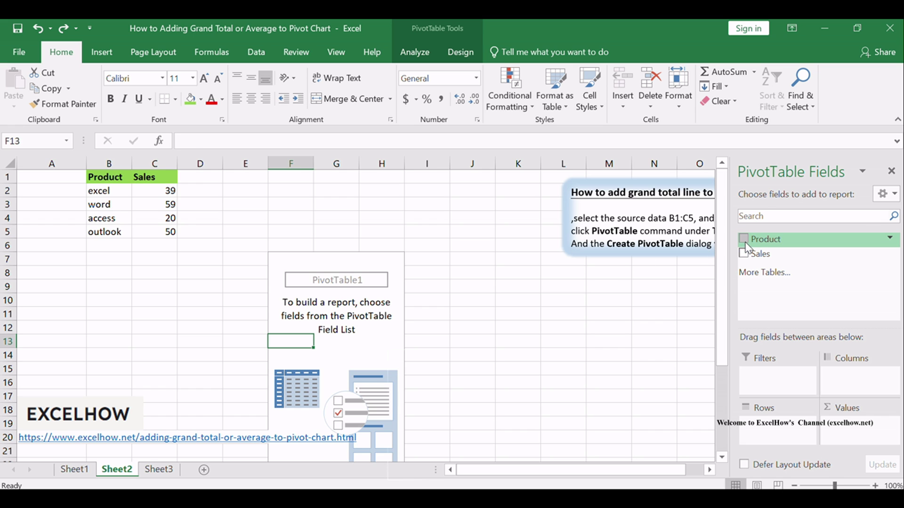
{"action": "left_click", "coordinate": [744, 239]}
{"action": "left_click", "coordinate": [743, 253]}
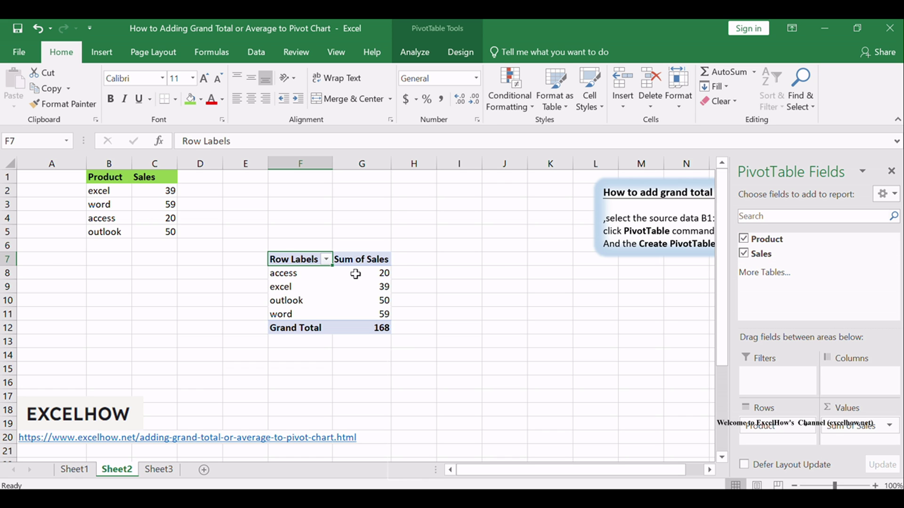
{"action": "left_click", "coordinate": [475, 330]}
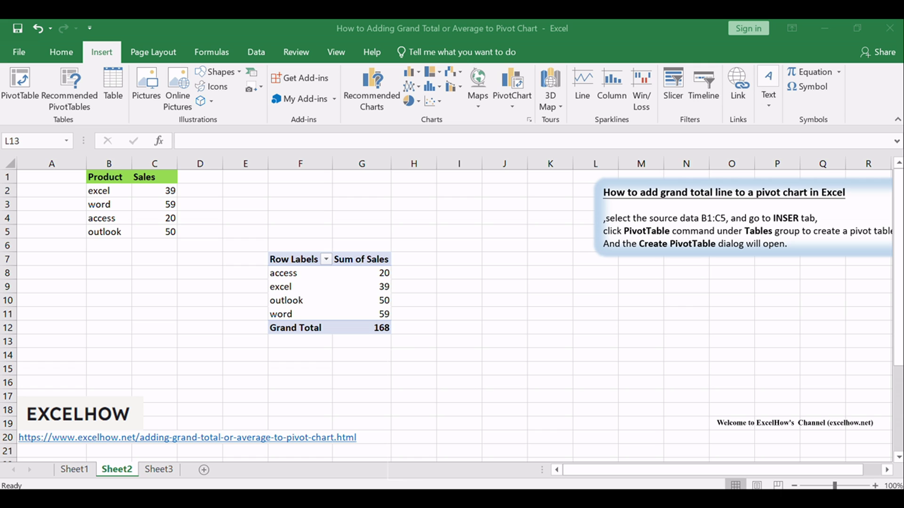
Insert a clustered column pivot chart from F7:G12 and move it right of the table
{"action": "left_click", "coordinate": [424, 363]}
{"action": "left_click_drag", "start_coordinate": [292, 260], "coordinate": [367, 327]}
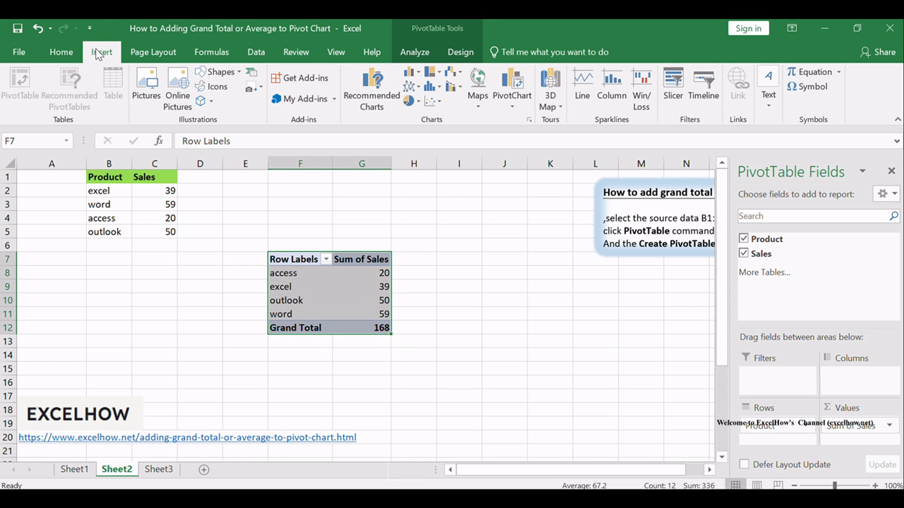
{"action": "left_click", "coordinate": [411, 72]}
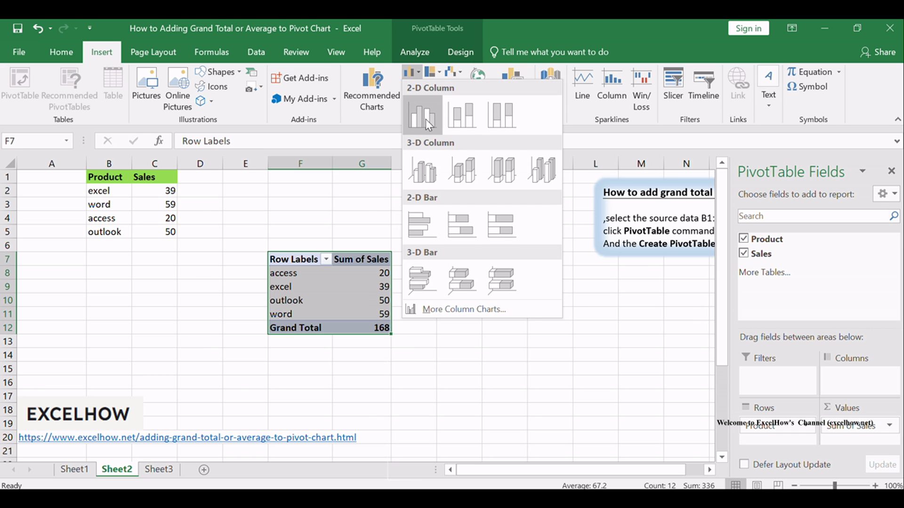
{"action": "left_click", "coordinate": [424, 119]}
{"action": "left_click_drag", "start_coordinate": [313, 228], "coordinate": [486, 254]}
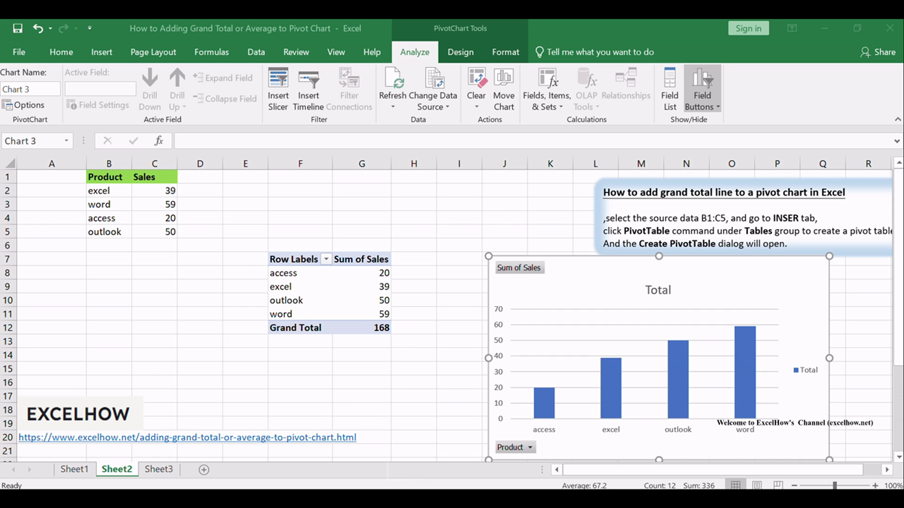
Insert a new column C before Sales with the header 'Average'
{"action": "left_click", "coordinate": [150, 165]}
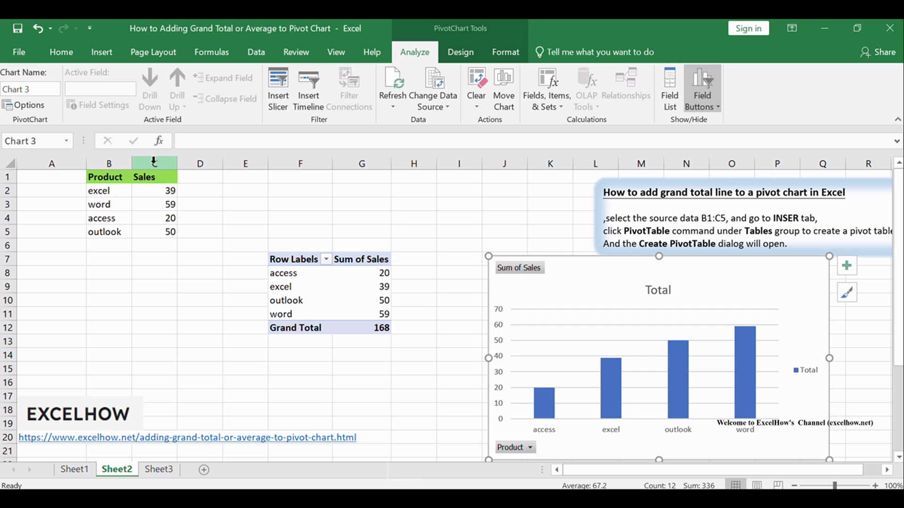
{"action": "right_click", "coordinate": [150, 169]}
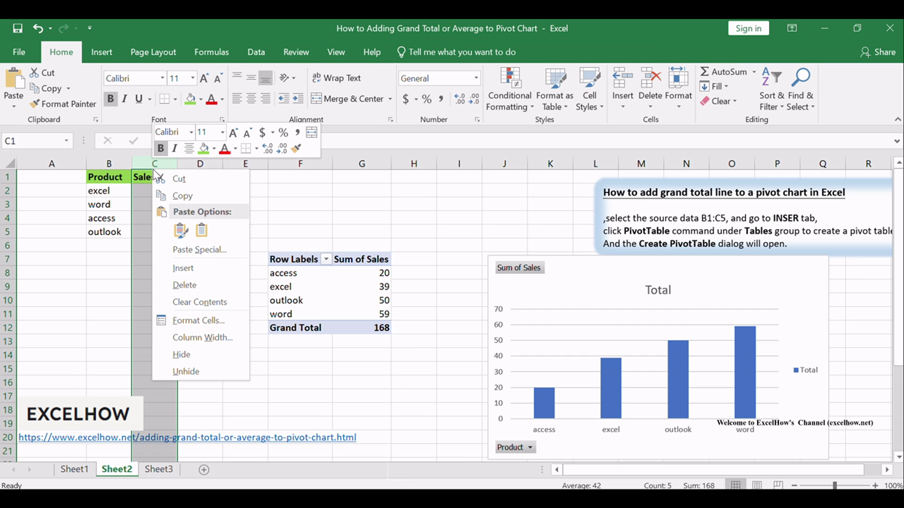
{"action": "left_click", "coordinate": [188, 267]}
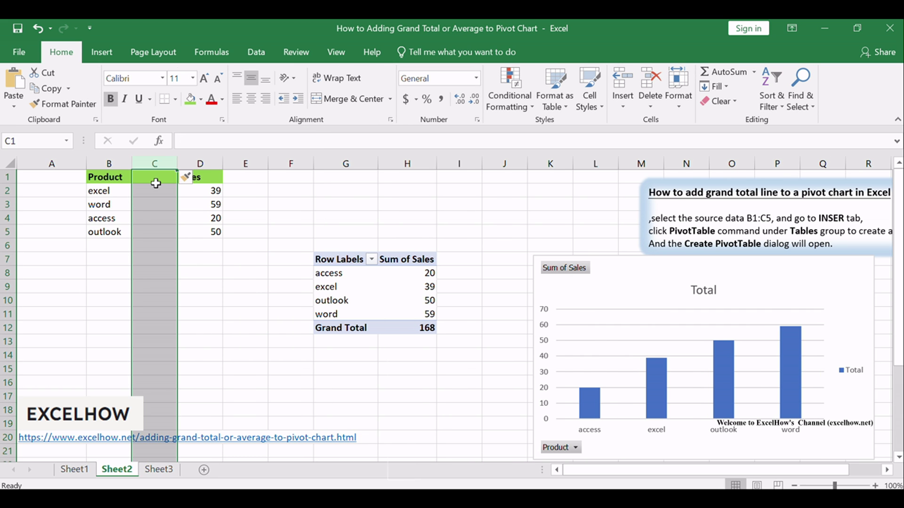
{"action": "left_click", "coordinate": [155, 178]}
{"action": "type", "text": "Average"}
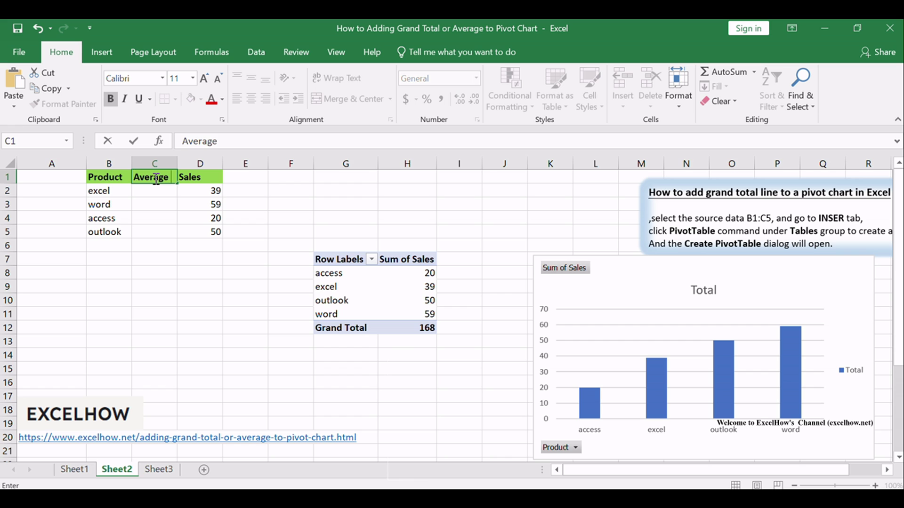
{"action": "left_click", "coordinate": [155, 179]}
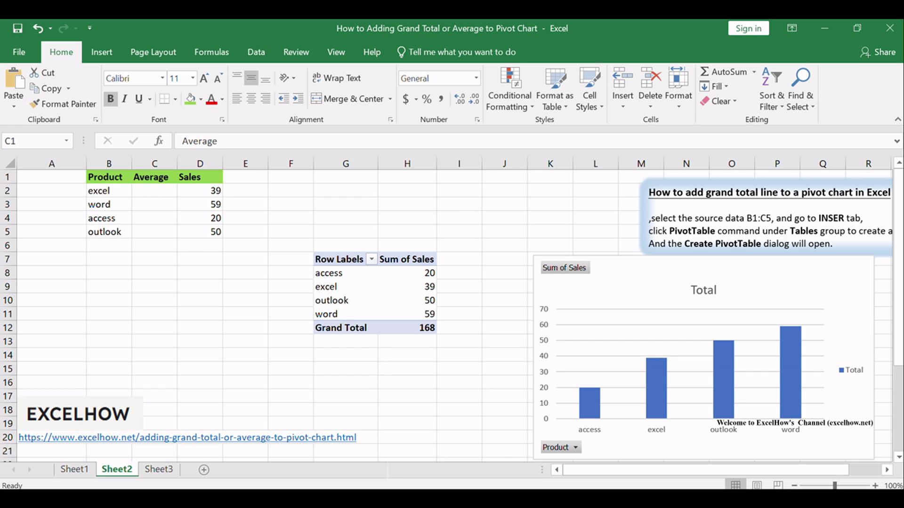
Enter =AVERAGE($D$2:$D$5) in C2 and fill it down to C5
{"action": "double_click", "coordinate": [145, 190]}
{"action": "key", "text": "ctrl+v"}
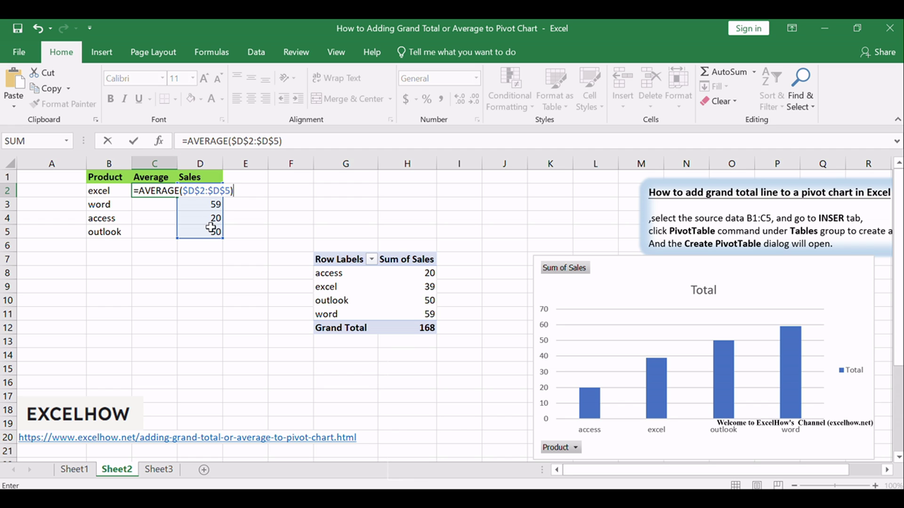
{"action": "key", "text": "Return"}
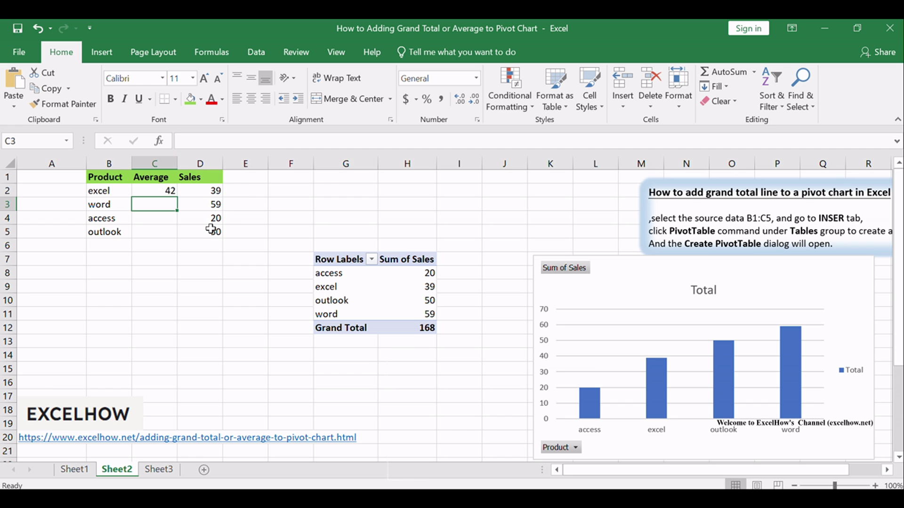
{"action": "left_click", "coordinate": [166, 192]}
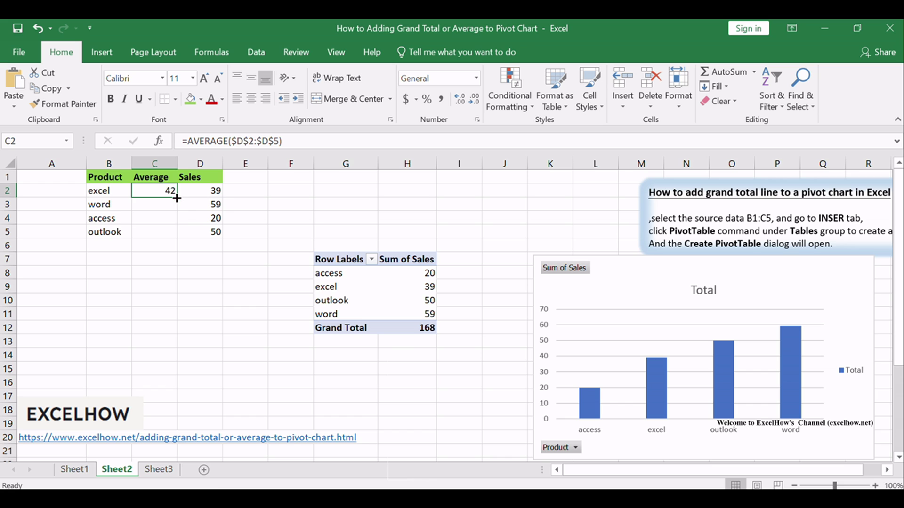
{"action": "left_click_drag", "start_coordinate": [177, 198], "coordinate": [178, 236]}
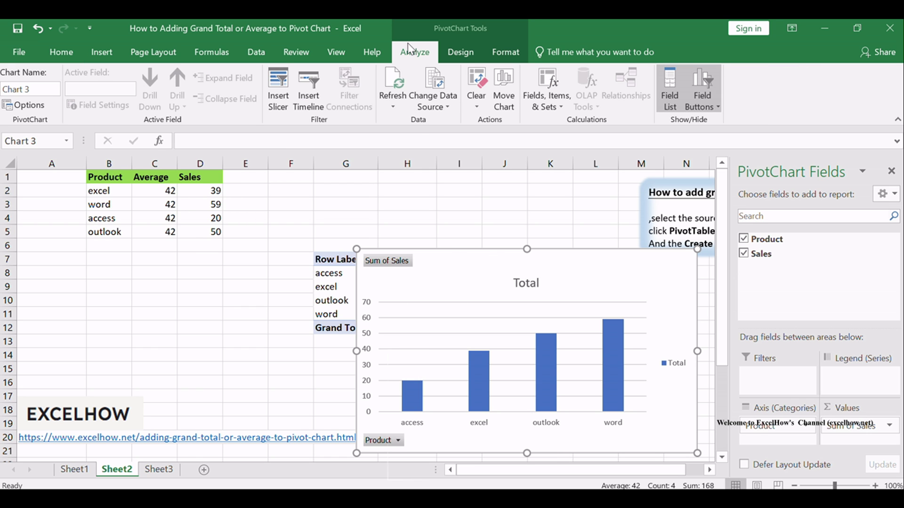
Refresh the pivot data and add the Average field as a second chart series
{"action": "left_click", "coordinate": [395, 105]}
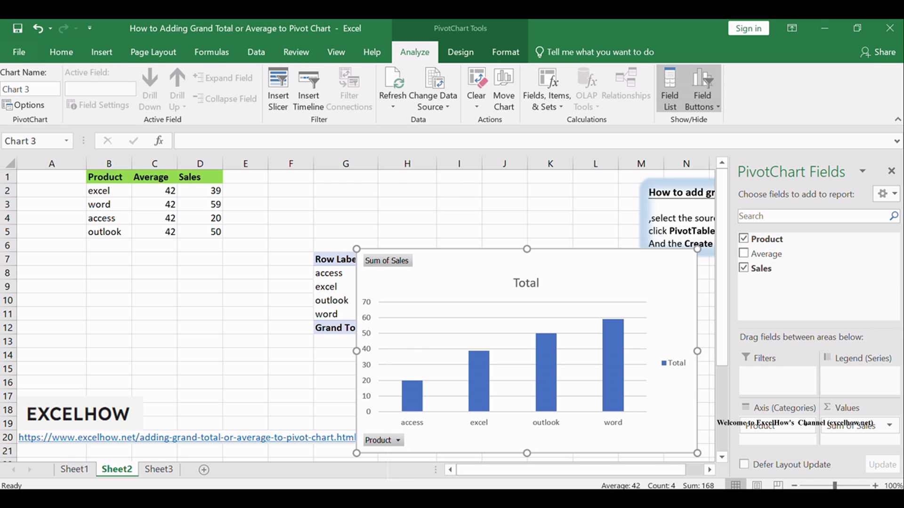
{"action": "left_click", "coordinate": [743, 254]}
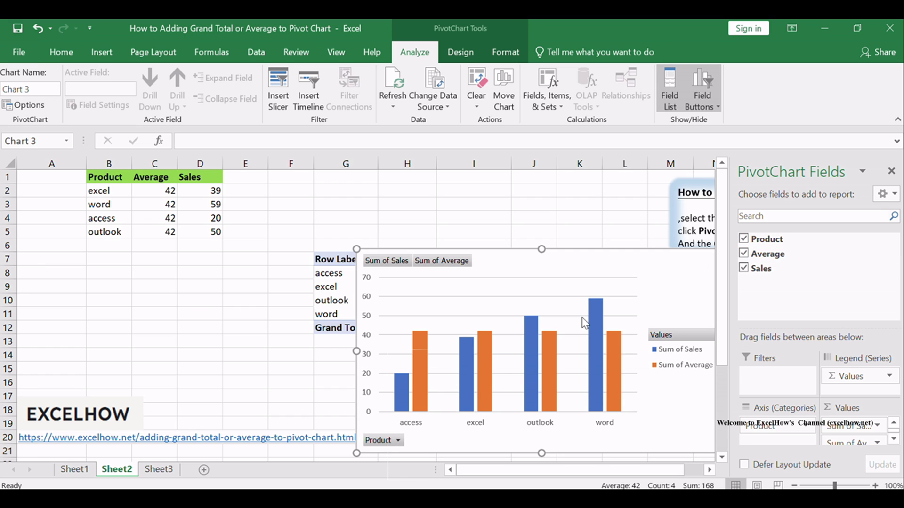
{"action": "mouse_move", "coordinate": [474, 413]}
{"action": "left_click", "coordinate": [420, 358]}
Change the Sum of Average series to a Line in a combo chart
{"action": "right_click", "coordinate": [421, 358]}
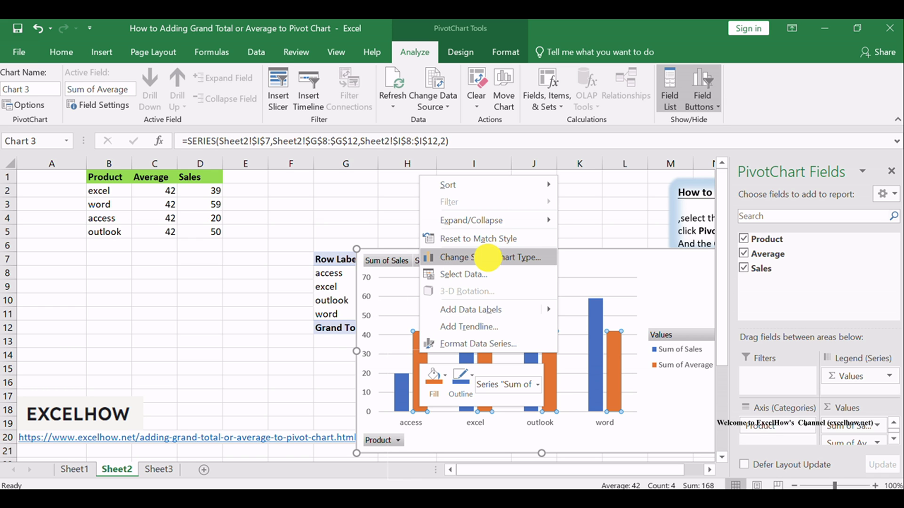
{"action": "left_click", "coordinate": [490, 257]}
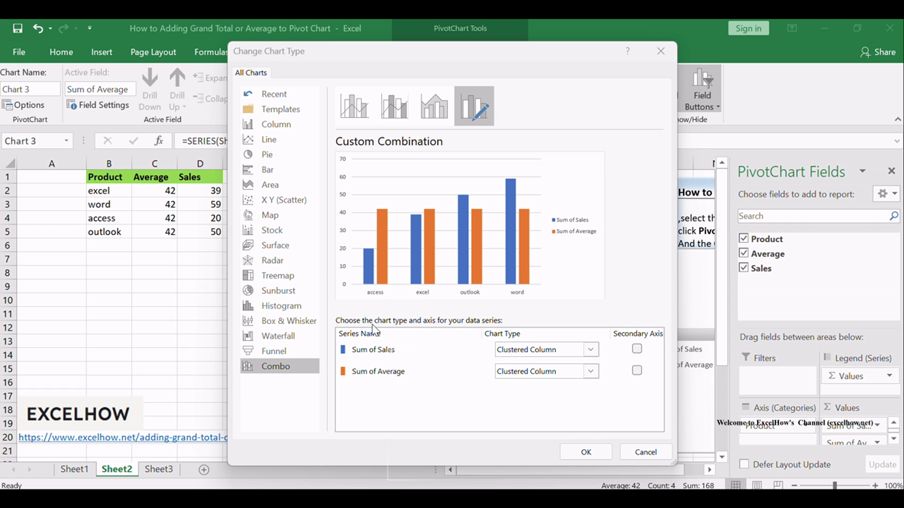
{"action": "left_click", "coordinate": [528, 372]}
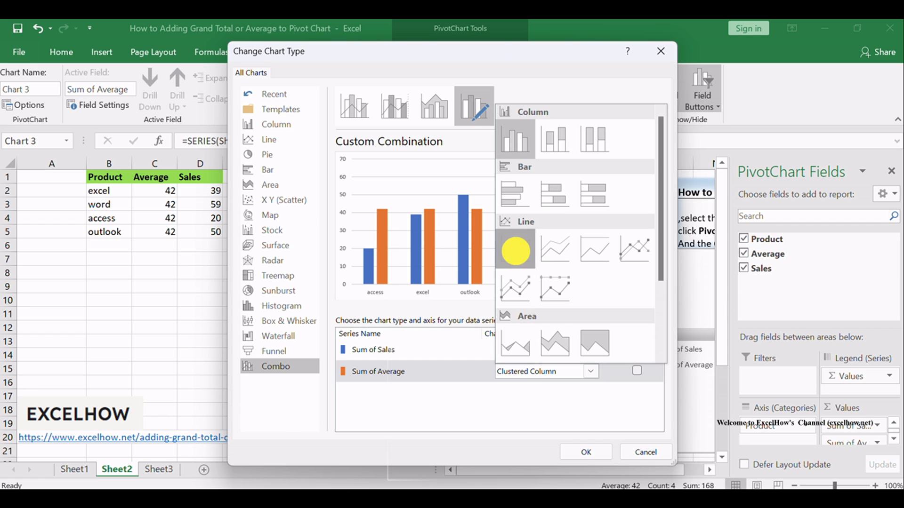
{"action": "left_click", "coordinate": [515, 251]}
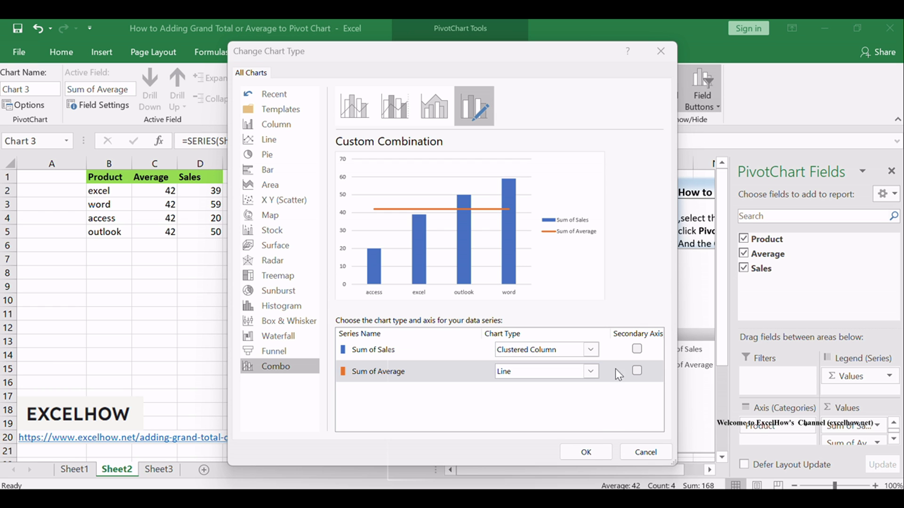
{"action": "left_click", "coordinate": [586, 452]}
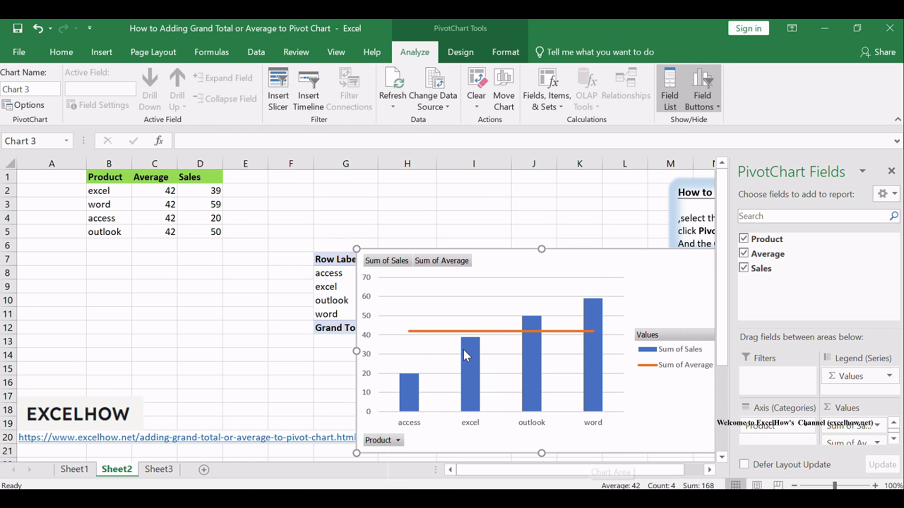
Close the PivotChart Fields pane and position the chart to the right of the pivot table
{"action": "left_click_drag", "start_coordinate": [609, 261], "coordinate": [456, 213]}
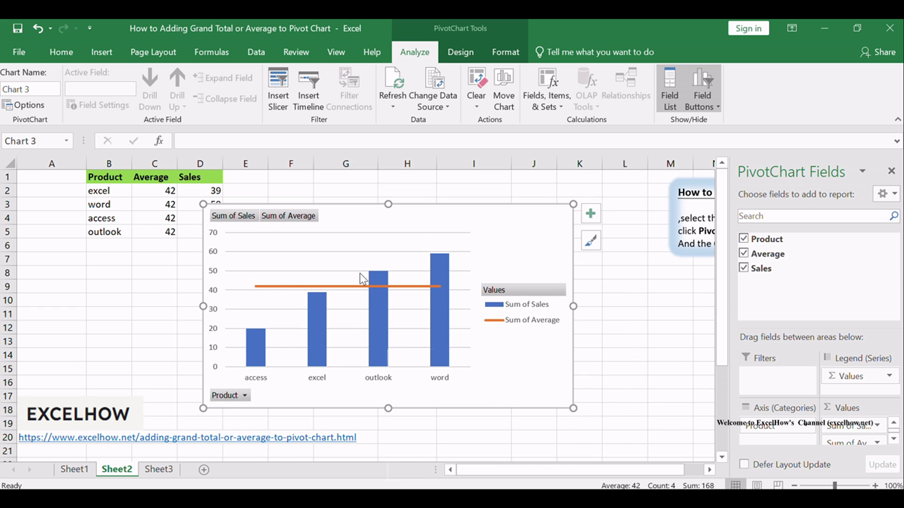
{"action": "left_click", "coordinate": [891, 170]}
{"action": "left_click_drag", "start_coordinate": [502, 217], "coordinate": [785, 230]}
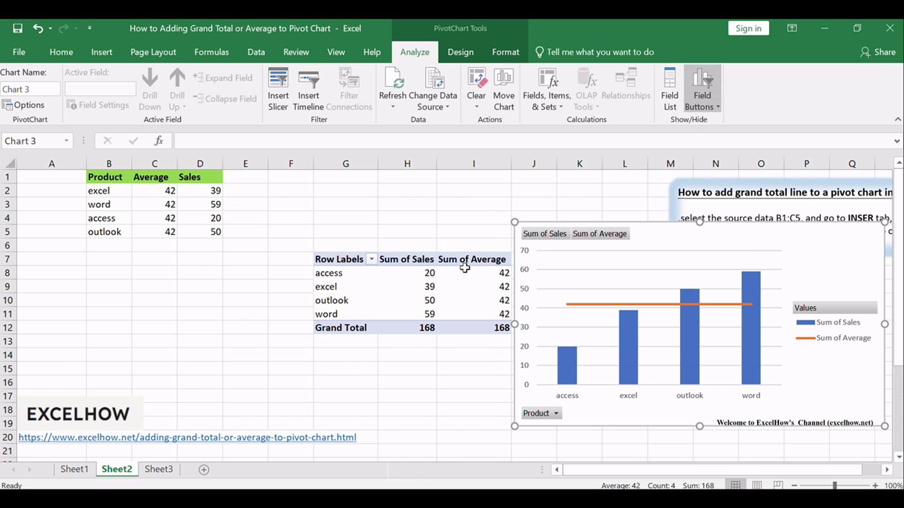
{"action": "mouse_move", "coordinate": [468, 322]}
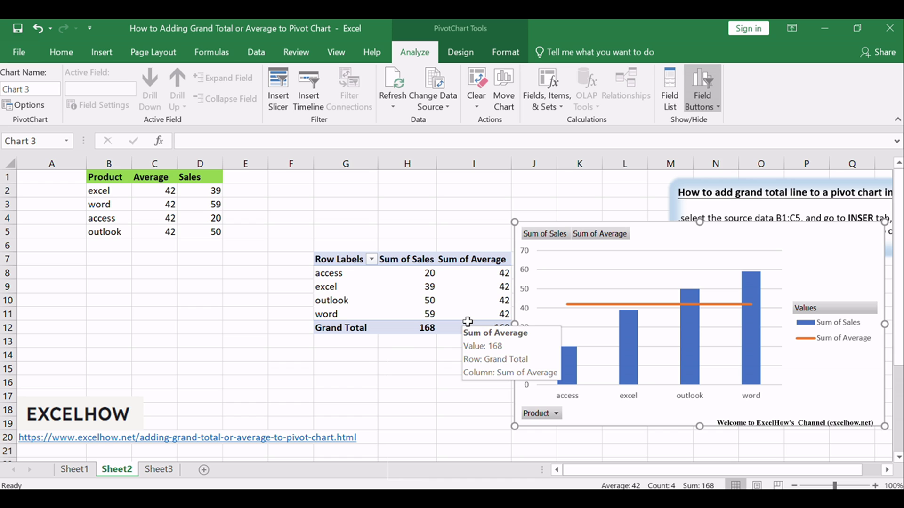
{"action": "left_click", "coordinate": [440, 395]}
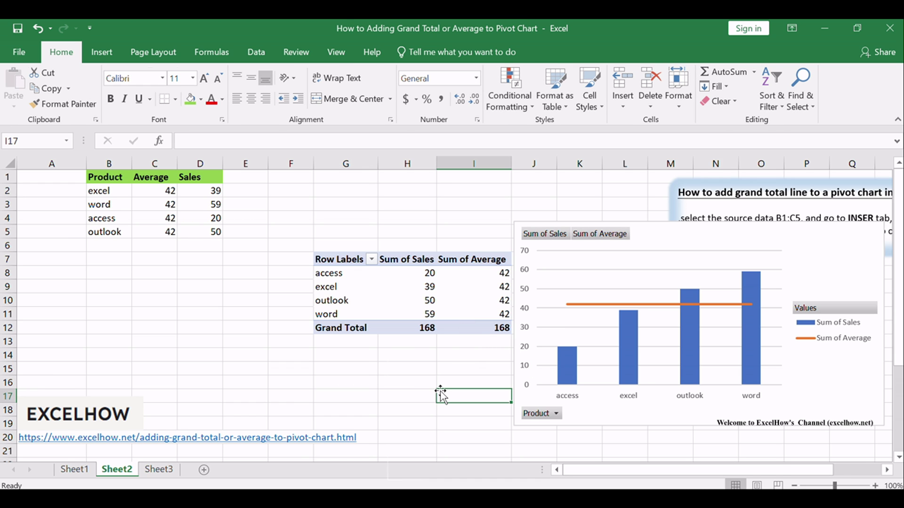